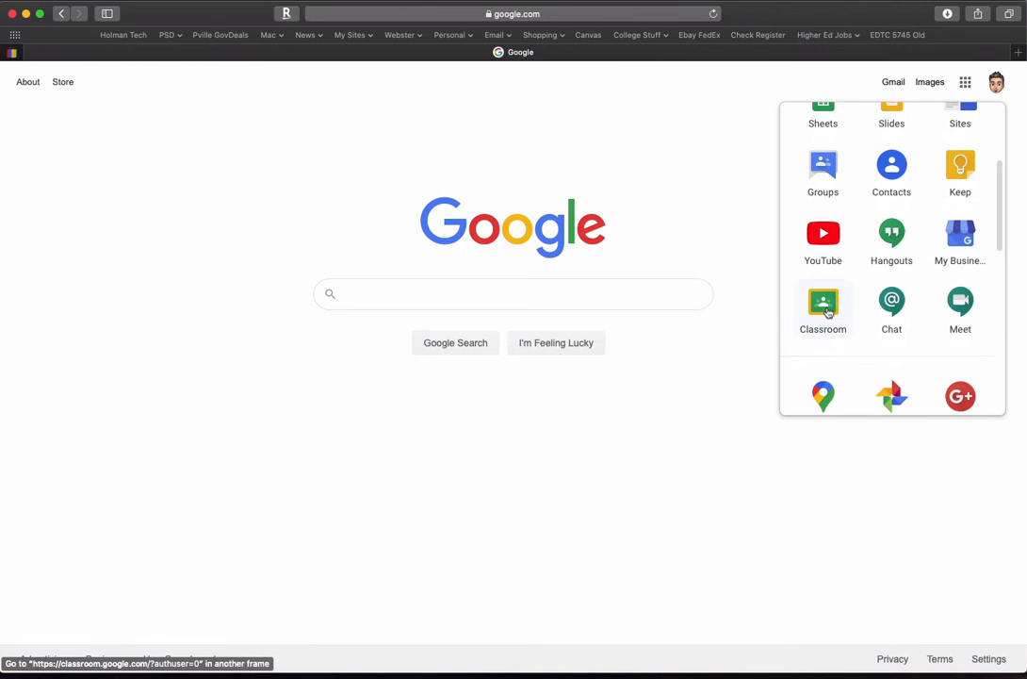
# Open Google Classroom and create a class named Online Learning, leaving the section, subject and room empty.
pyautogui.click(828, 313)
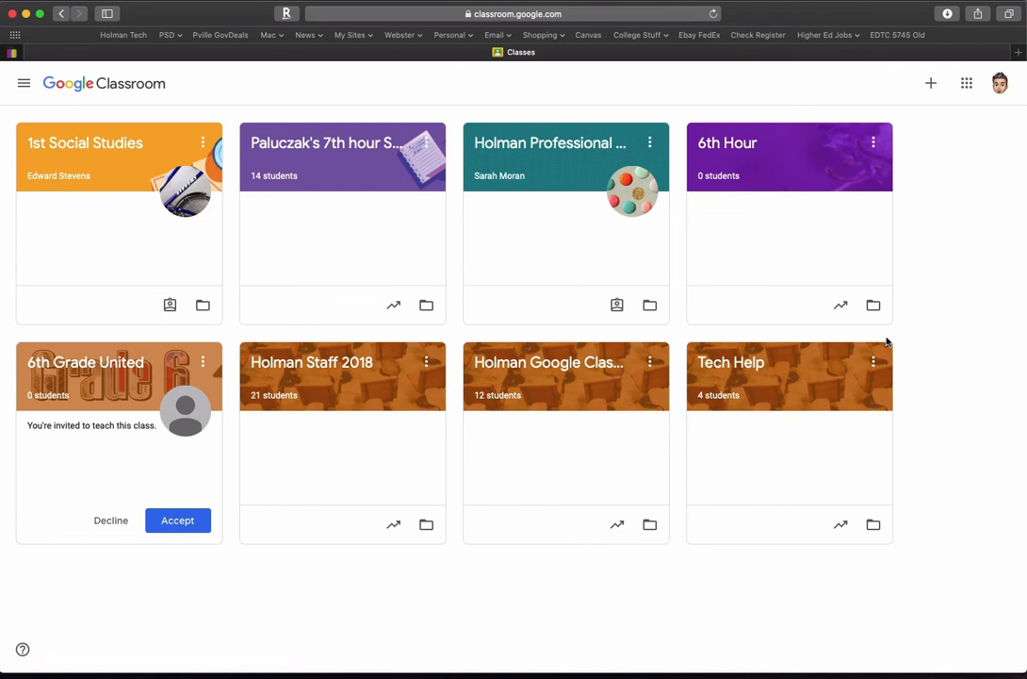
pyautogui.click(932, 90)
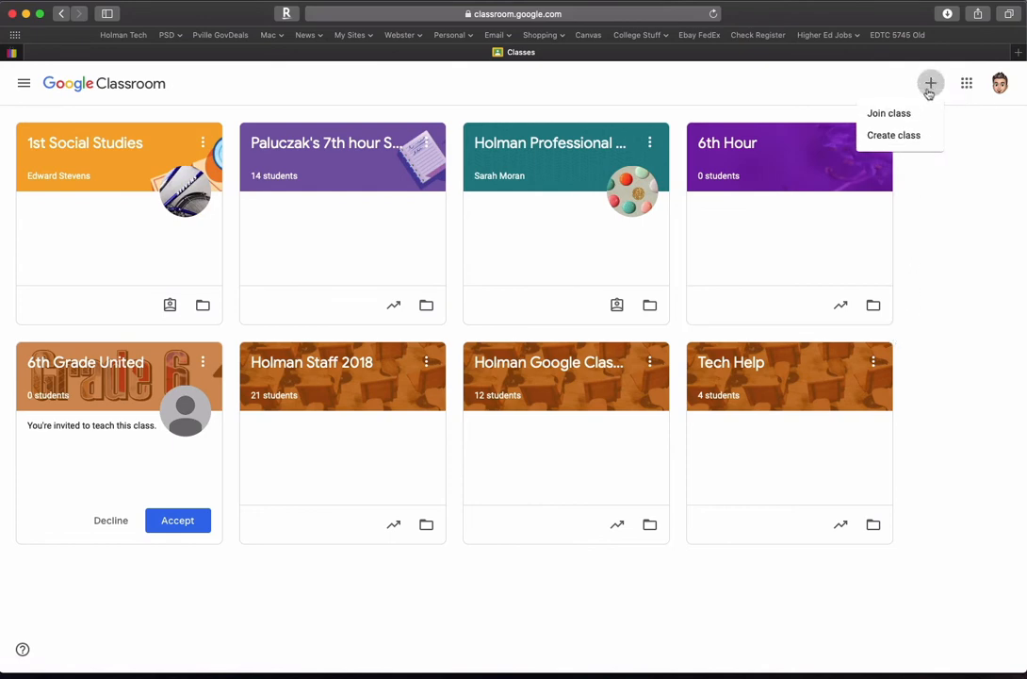
pyautogui.click(901, 137)
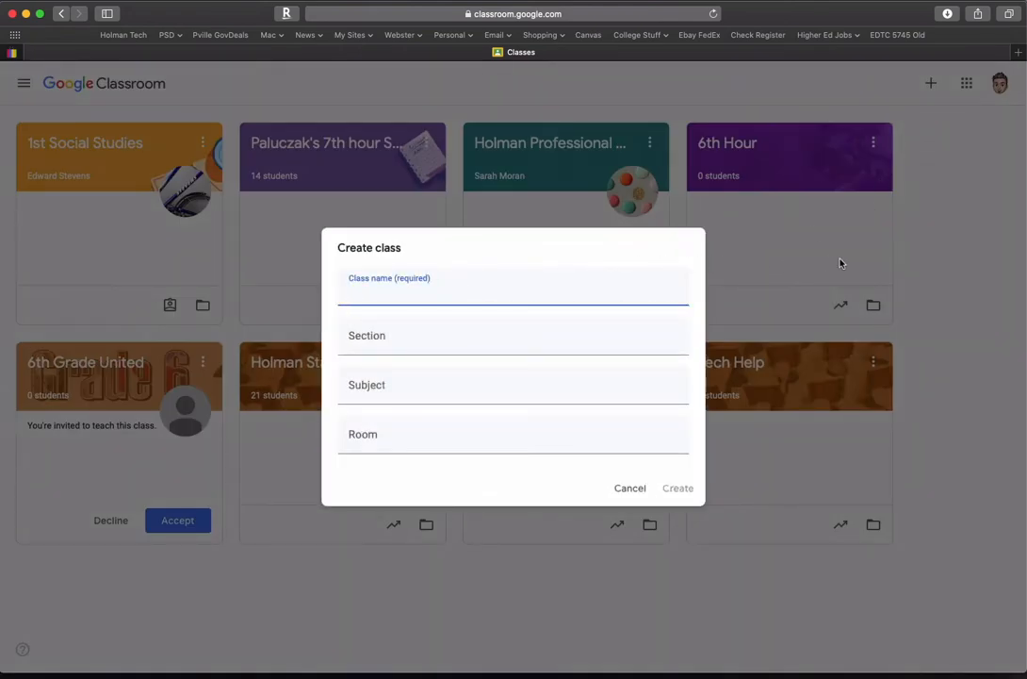
pyautogui.write('Online Learning')
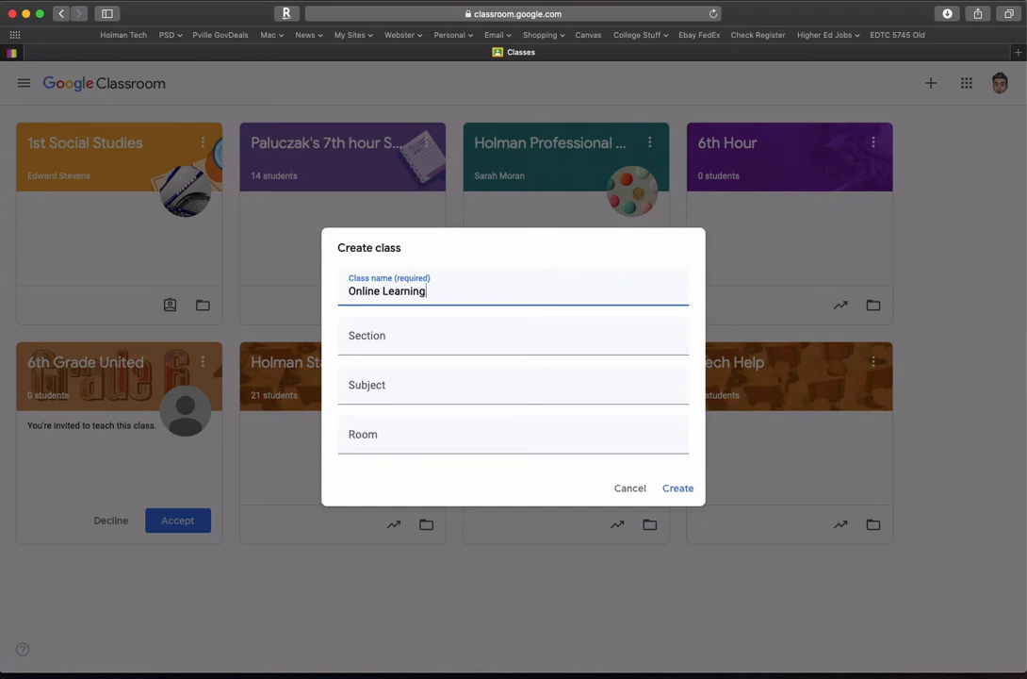
pyautogui.press('Tab')
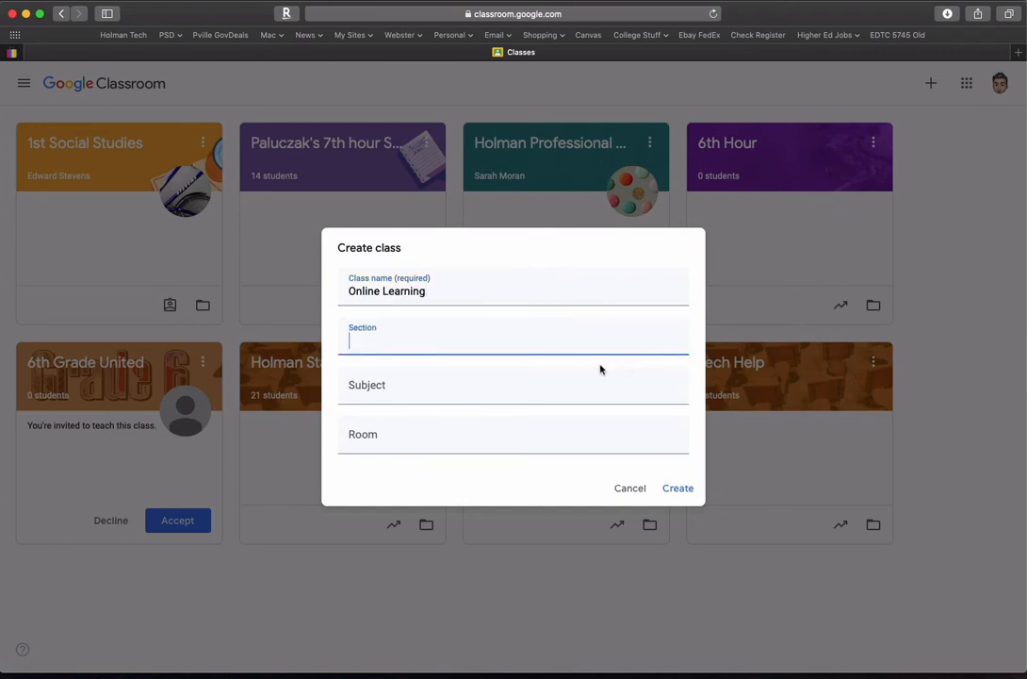
pyautogui.click(524, 397)
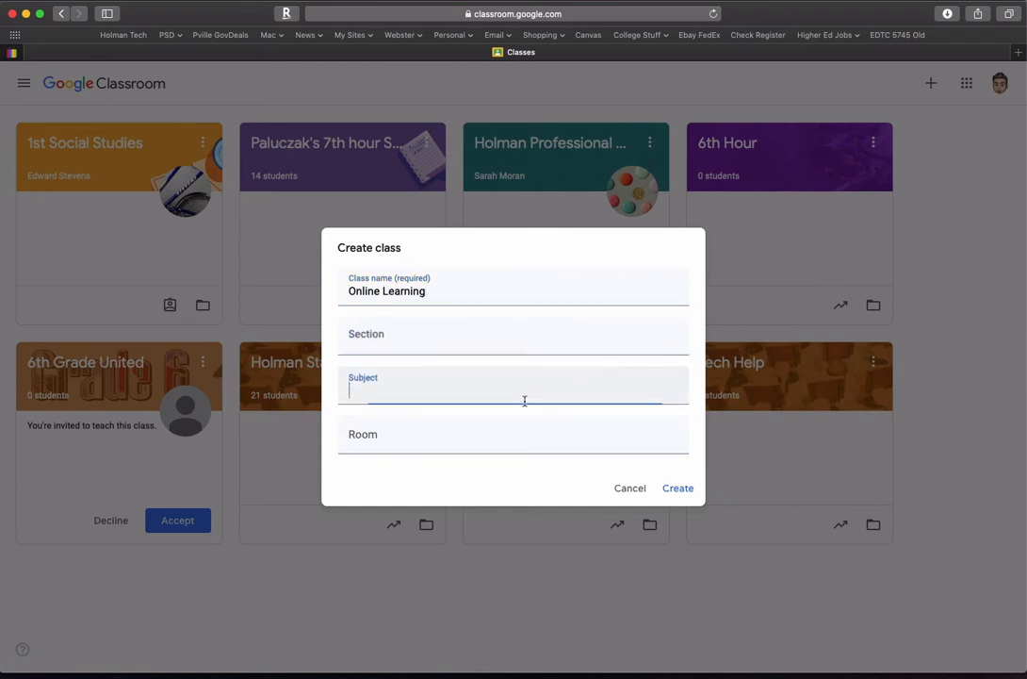
pyautogui.click(492, 445)
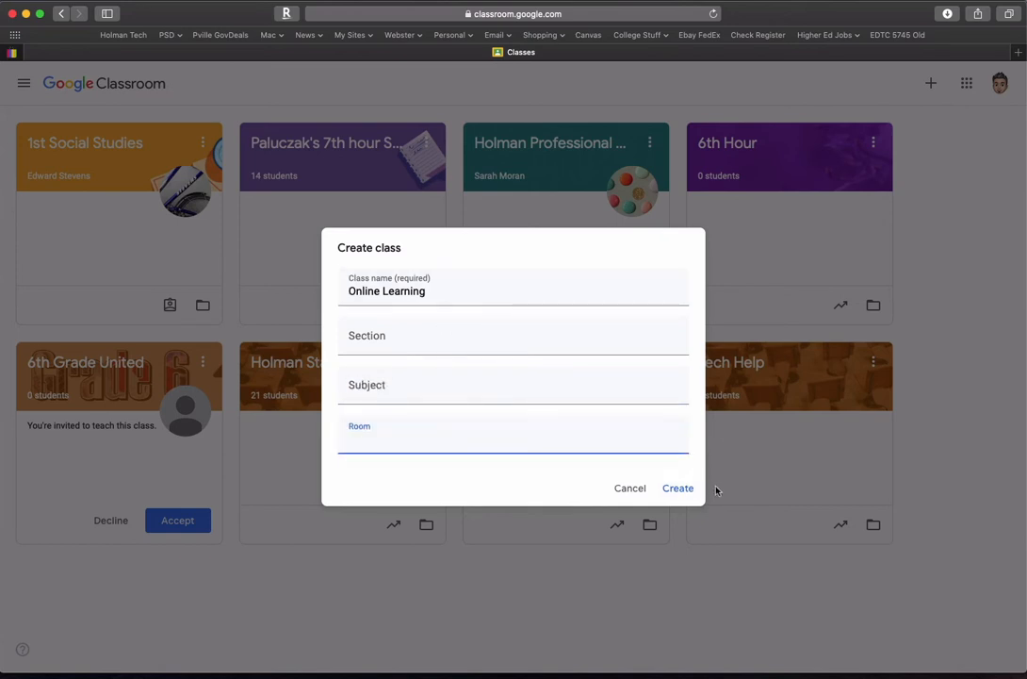
pyautogui.click(678, 489)
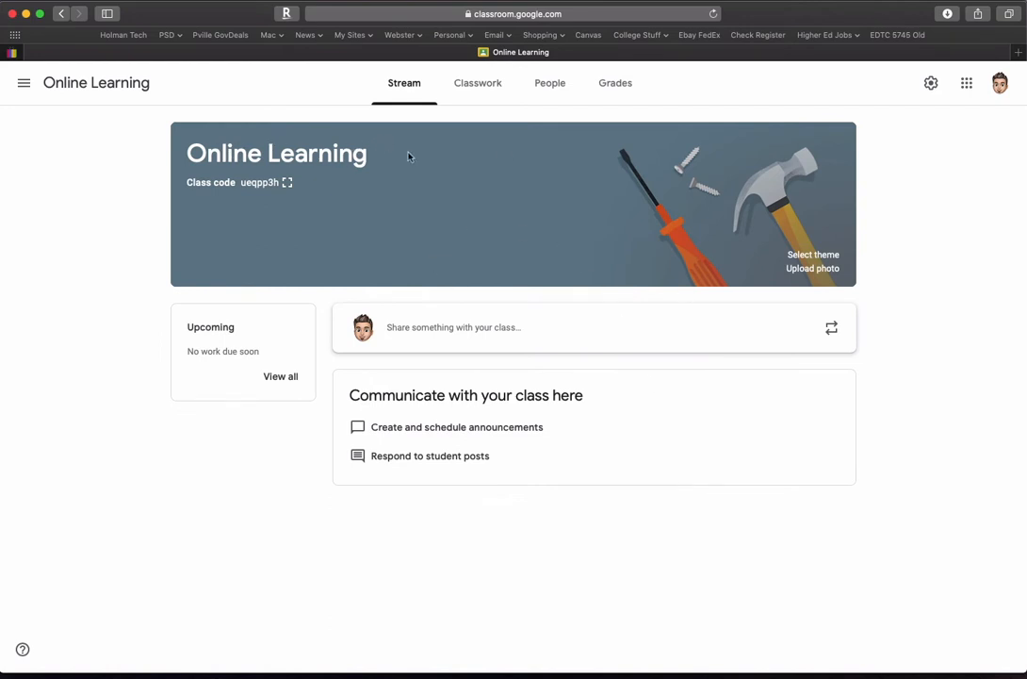
# Set the class theme to the general gallery image showing a laptop, tablet and phone.
pyautogui.click(792, 255)
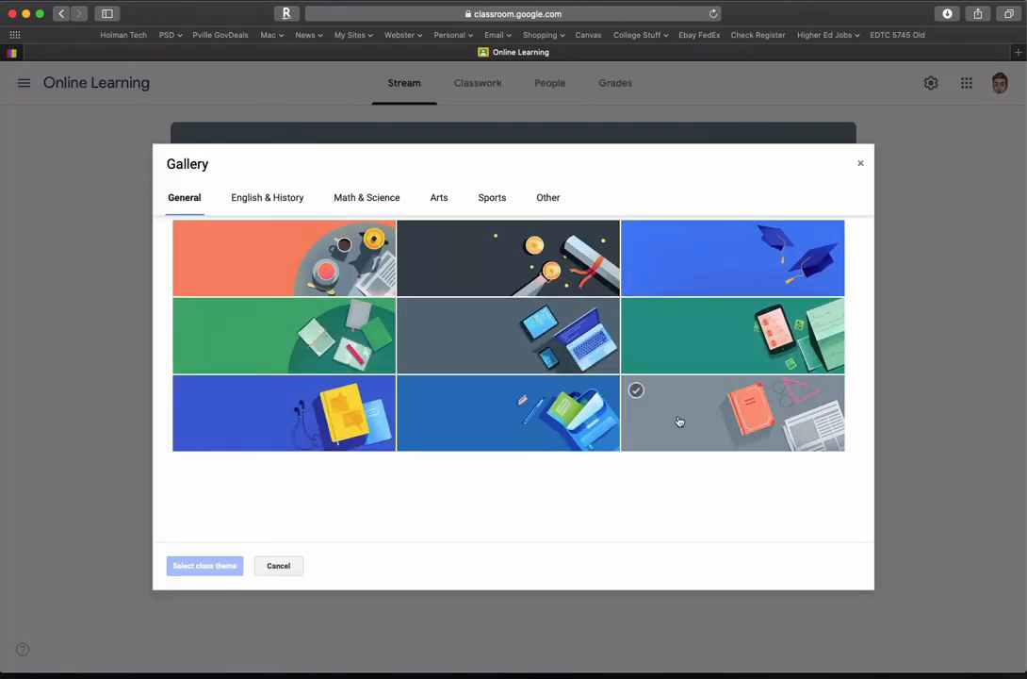
pyautogui.click(546, 400)
pyautogui.click(556, 351)
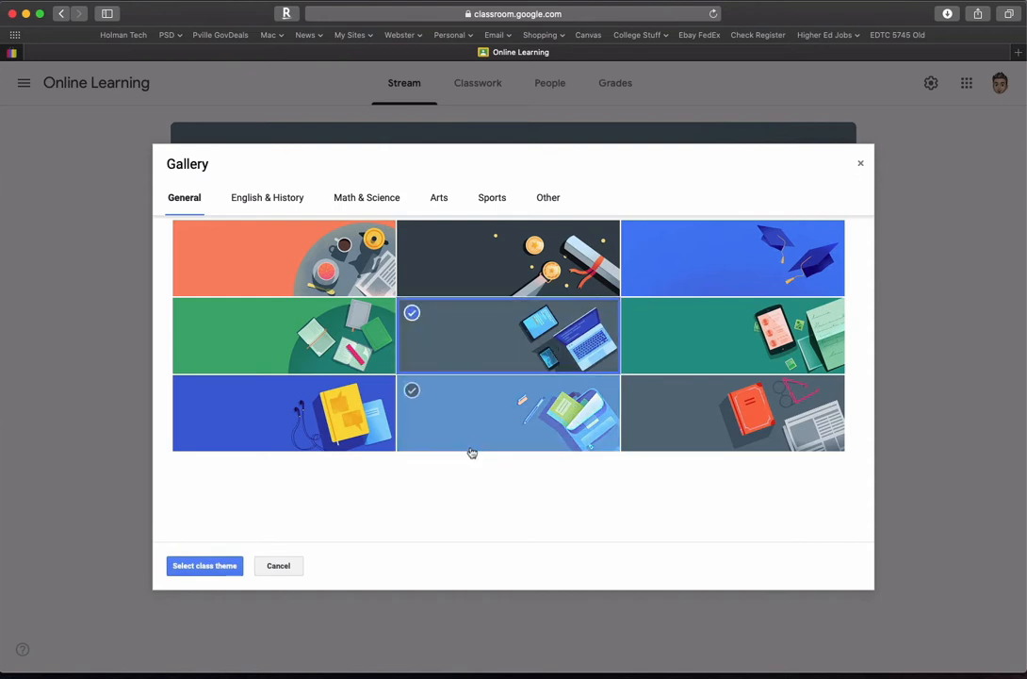
pyautogui.rightClick(202, 567)
pyautogui.press('Escape')
pyautogui.click(205, 568)
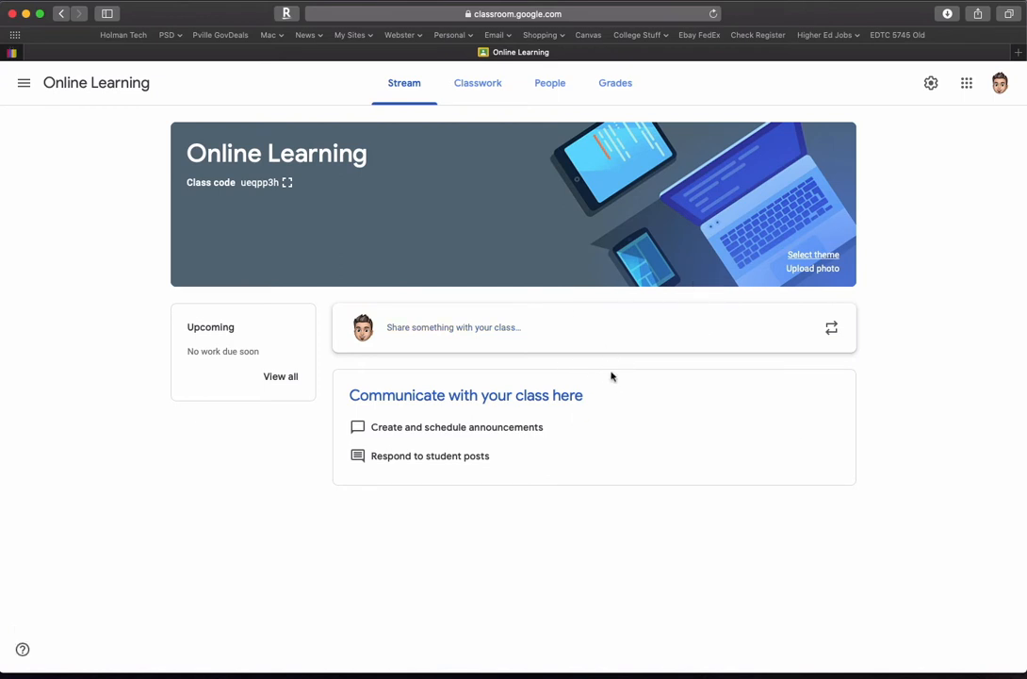
# Search for a student by surname in the class's student invitation, dismiss it without inviting anyone, and highlight the class code.
pyautogui.click(559, 85)
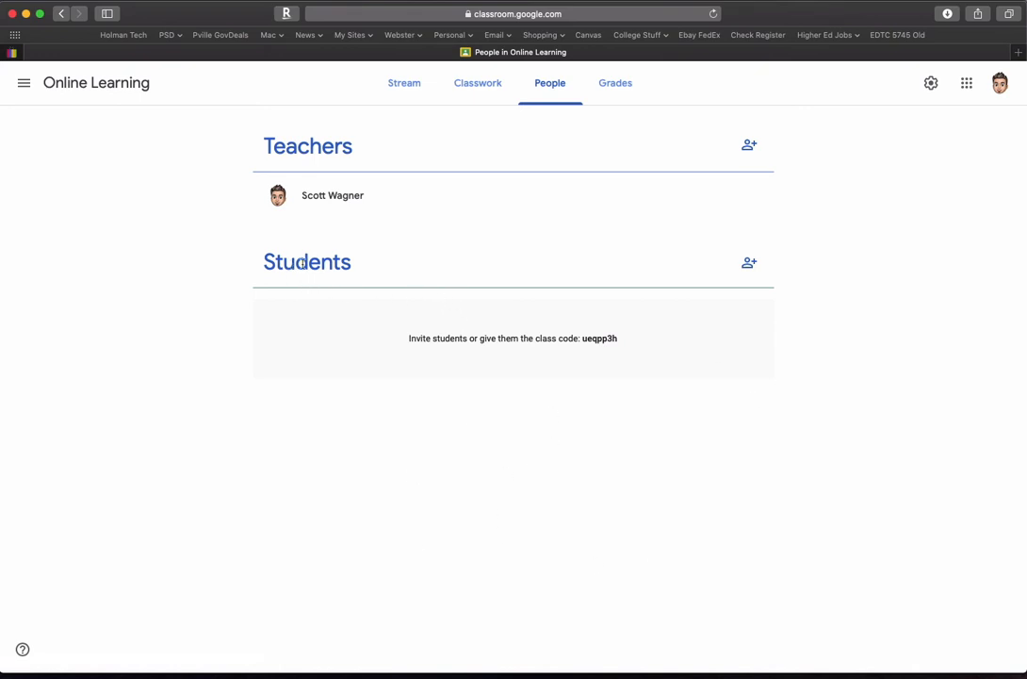
pyautogui.click(750, 266)
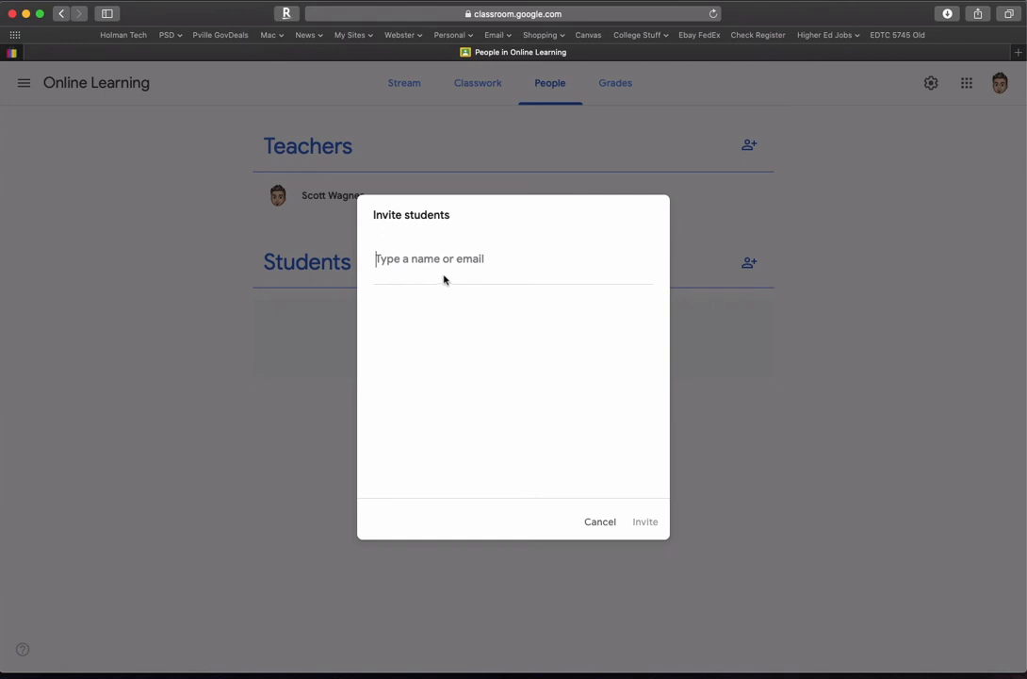
pyautogui.write('roth')
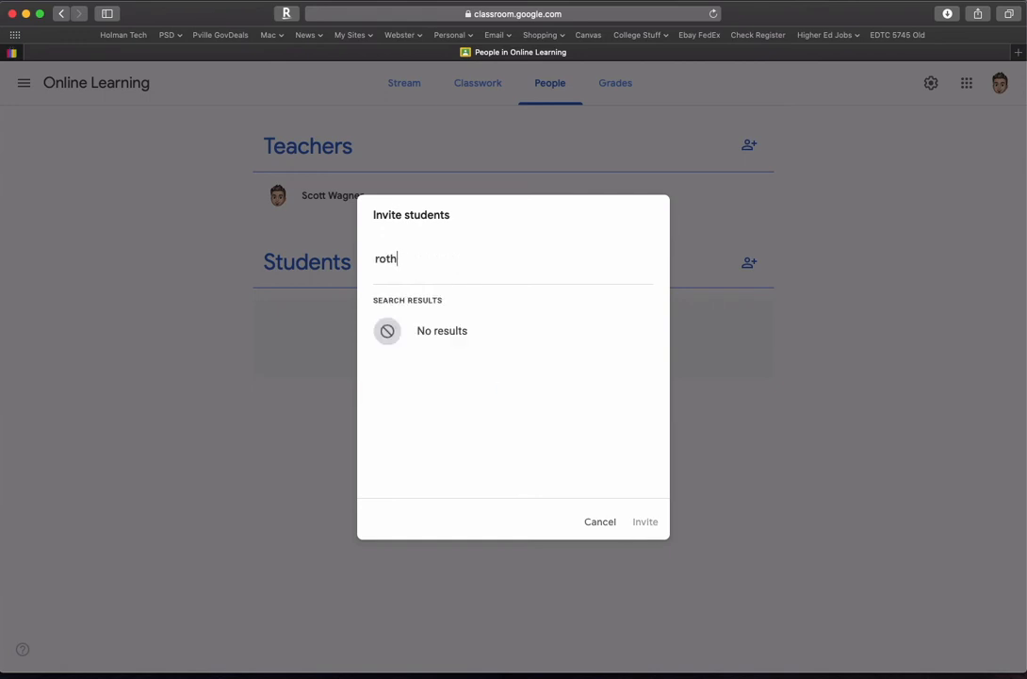
pyautogui.press('BackSpace')
pyautogui.press('BackSpace')
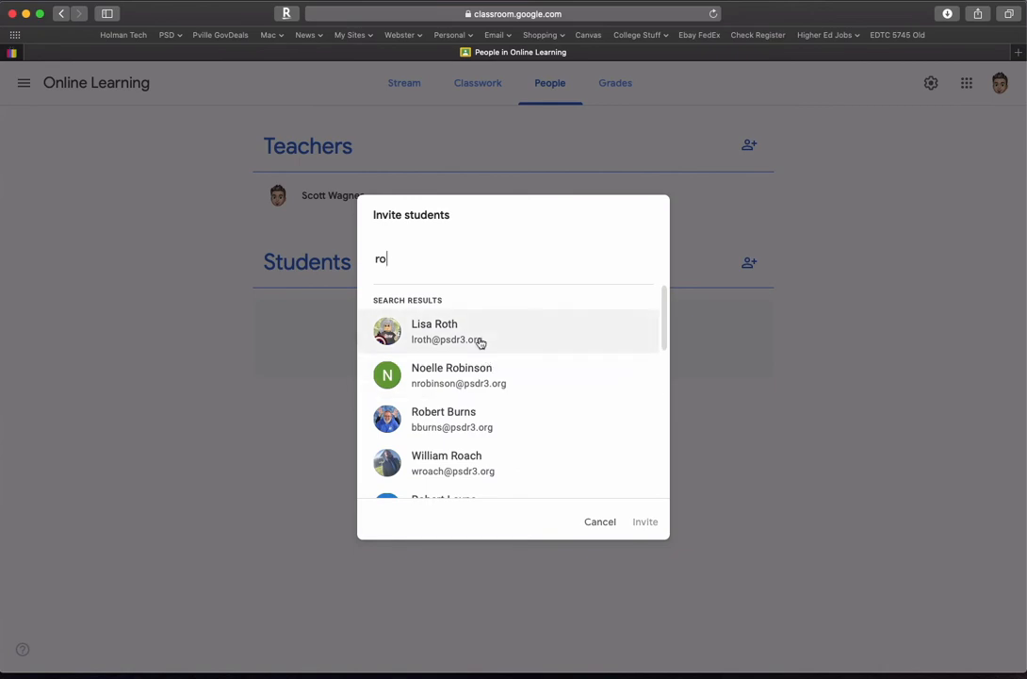
pyautogui.click(601, 522)
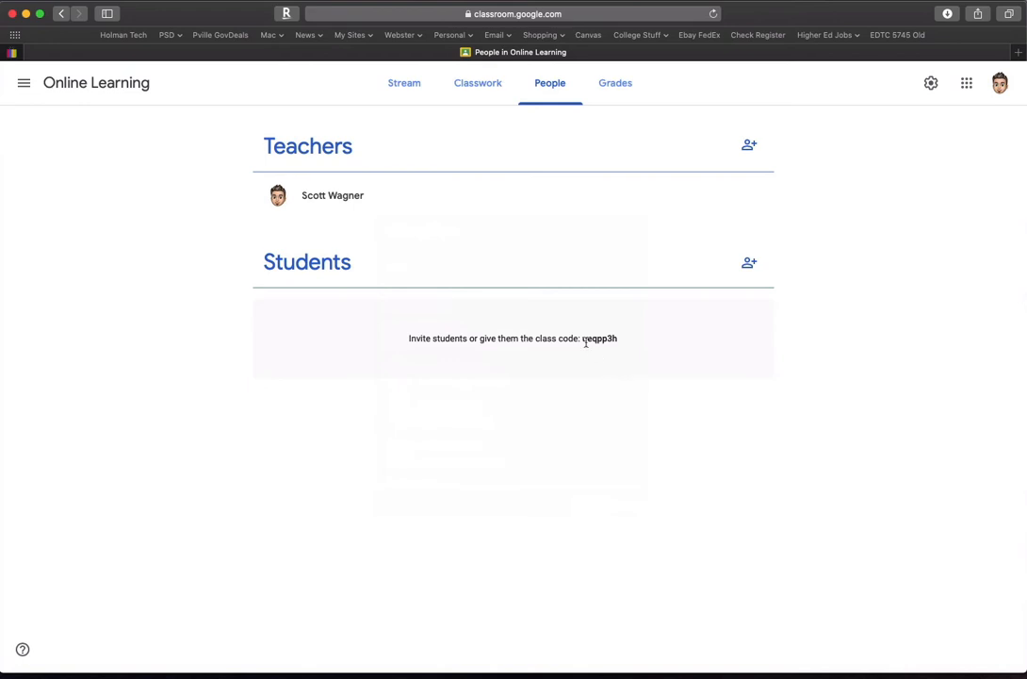
pyautogui.moveTo(584, 341); pyautogui.dragTo(617, 339)
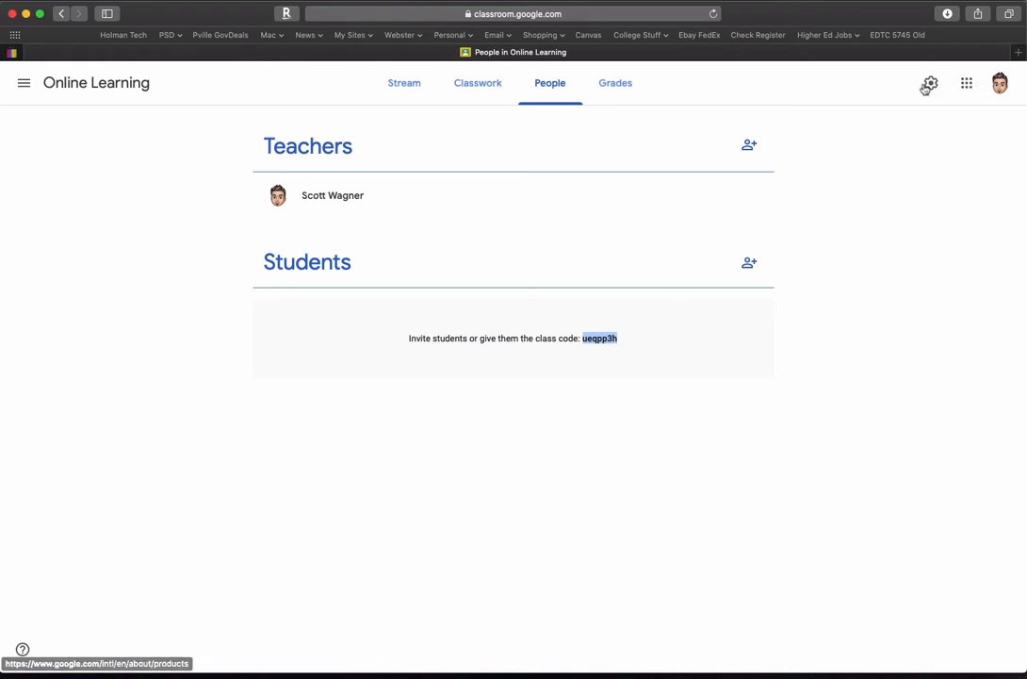
# Return to the overview of all classes and view the options for joining or creating a class.
pyautogui.click(24, 83)
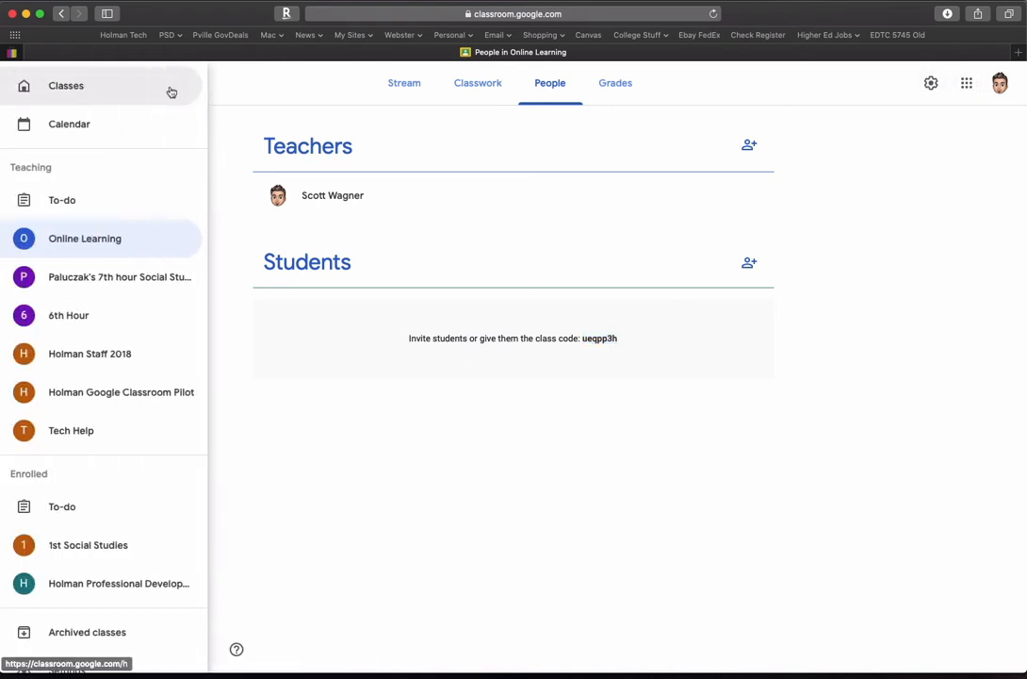
pyautogui.click(277, 112)
pyautogui.click(23, 83)
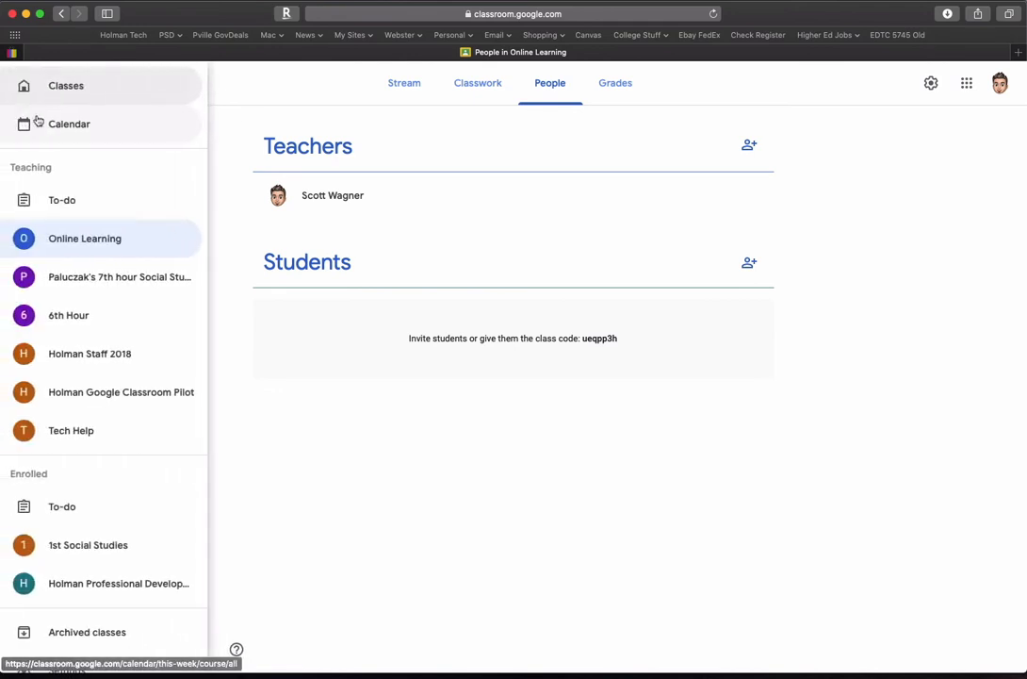
pyautogui.click(57, 87)
pyautogui.click(931, 84)
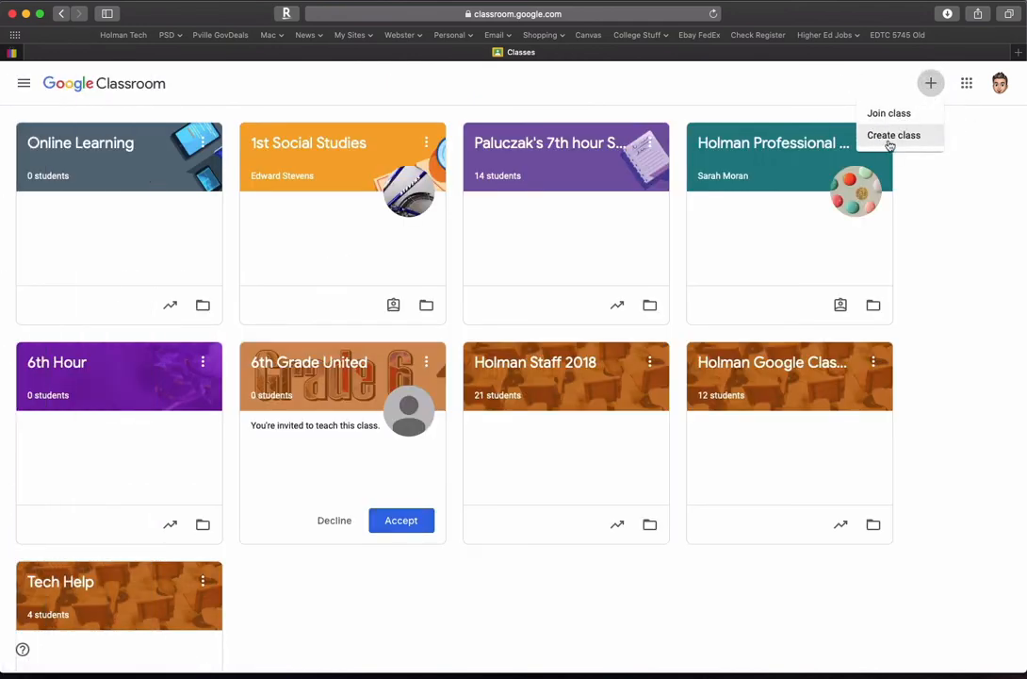
pyautogui.click(932, 154)
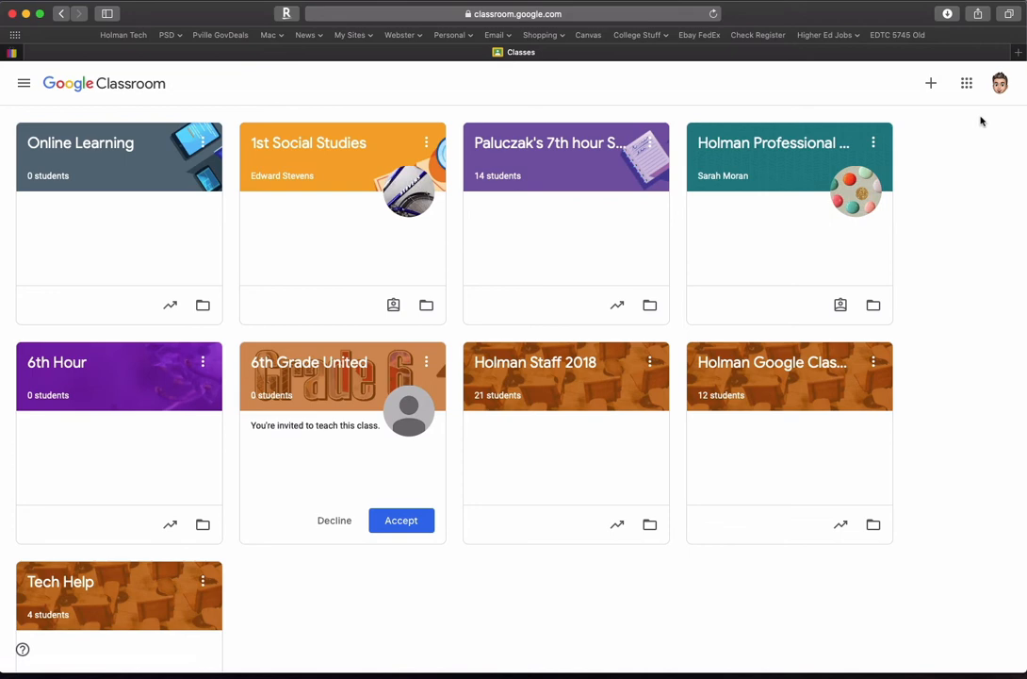
# Reopen the Online Learning class, view its class code enlarged, and go back to the list of teachers and students.
pyautogui.click(169, 166)
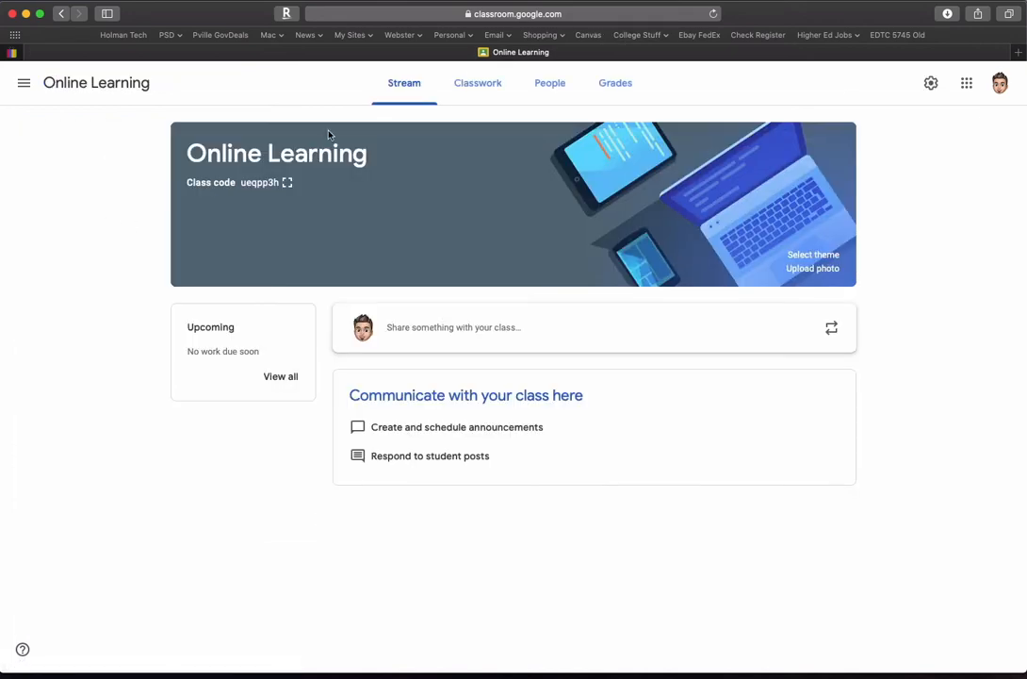
pyautogui.click(288, 183)
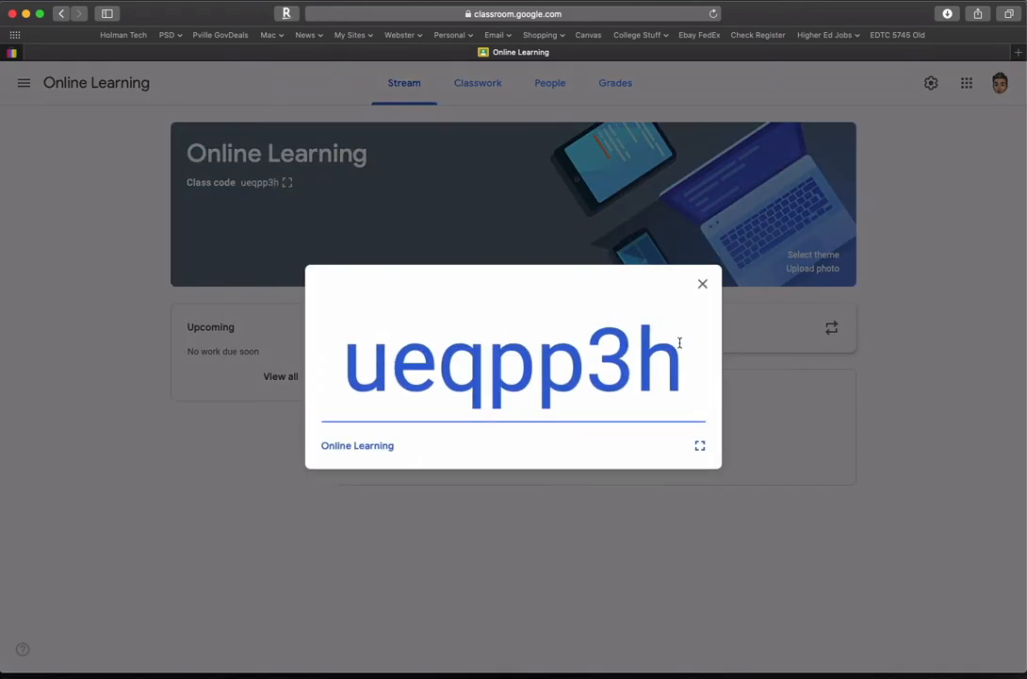
pyautogui.click(703, 286)
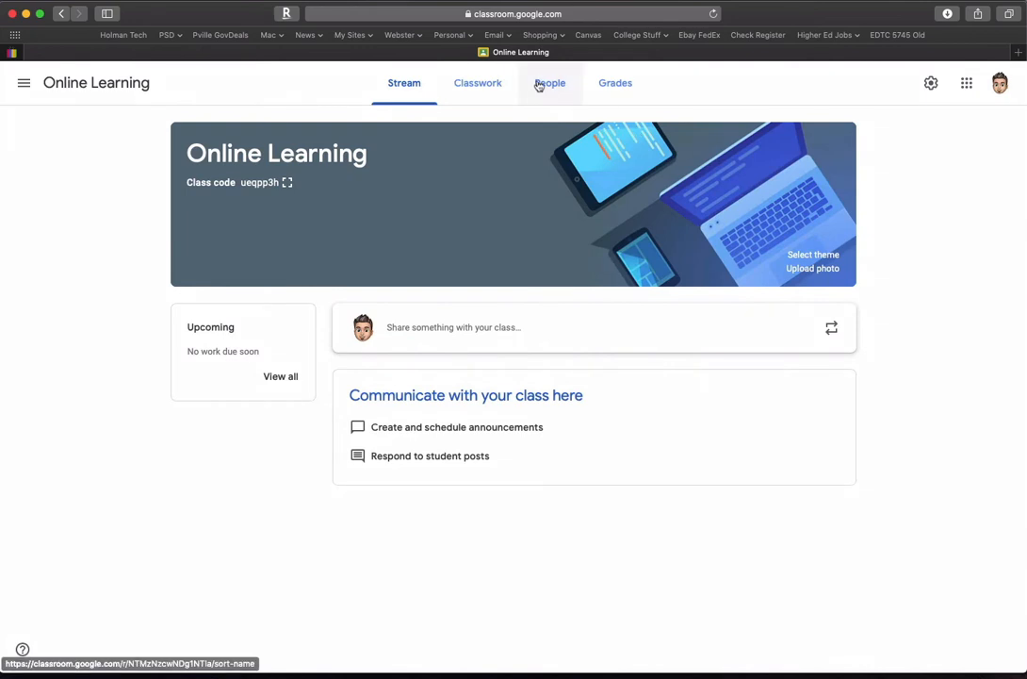
pyautogui.click(539, 87)
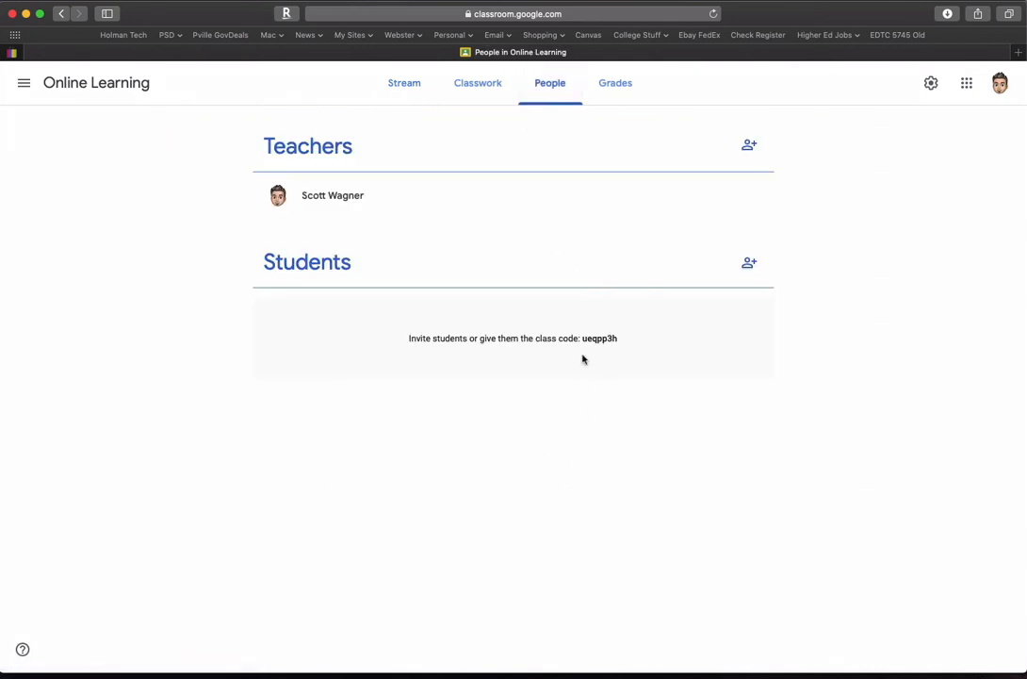
# Start a new Material in the class's classwork and view the sources available for attachments.
pyautogui.click(465, 99)
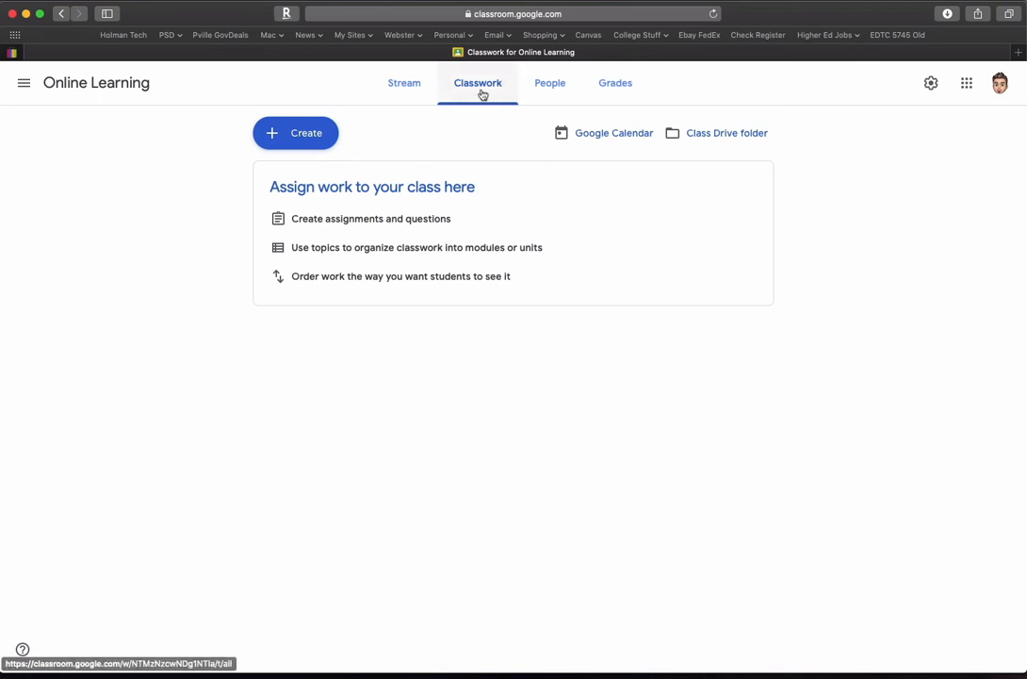
pyautogui.click(312, 133)
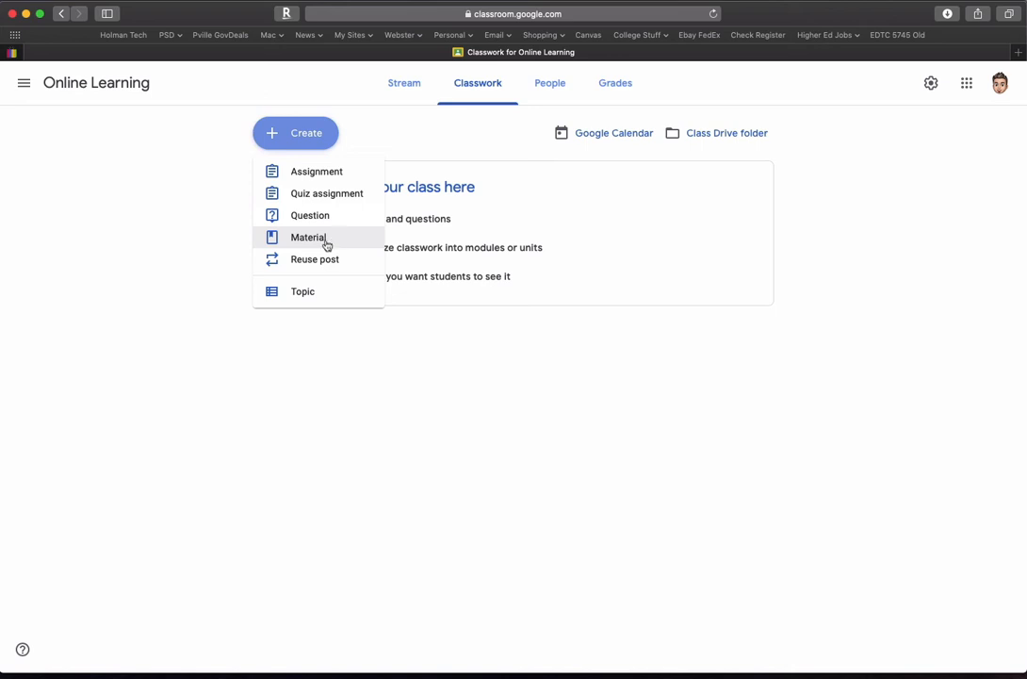
pyautogui.click(309, 243)
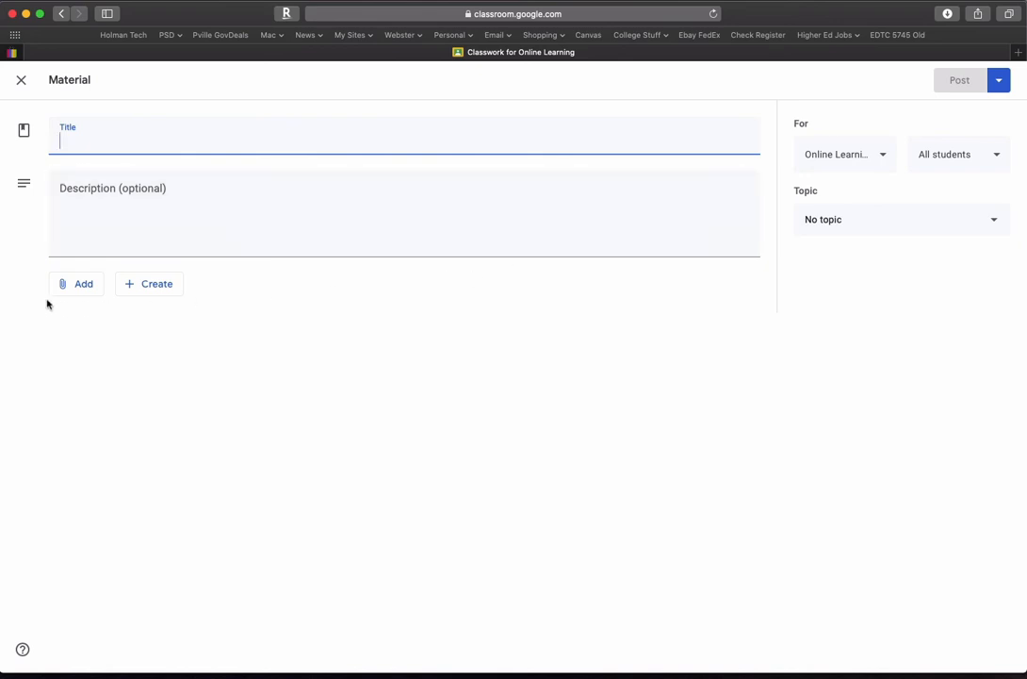
pyautogui.click(81, 291)
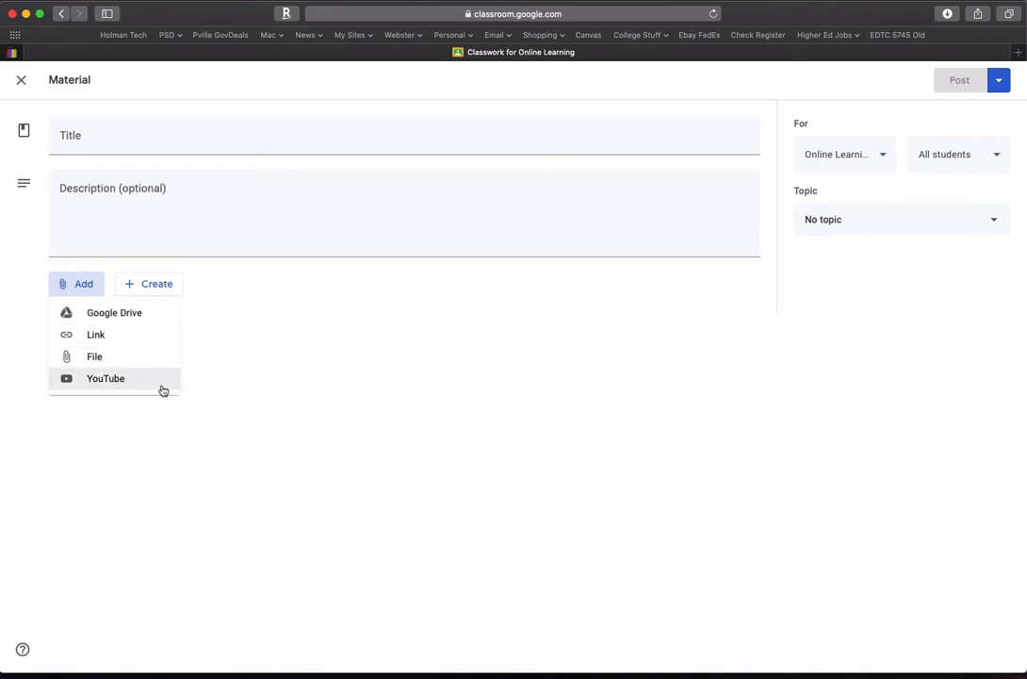
pyautogui.click(392, 327)
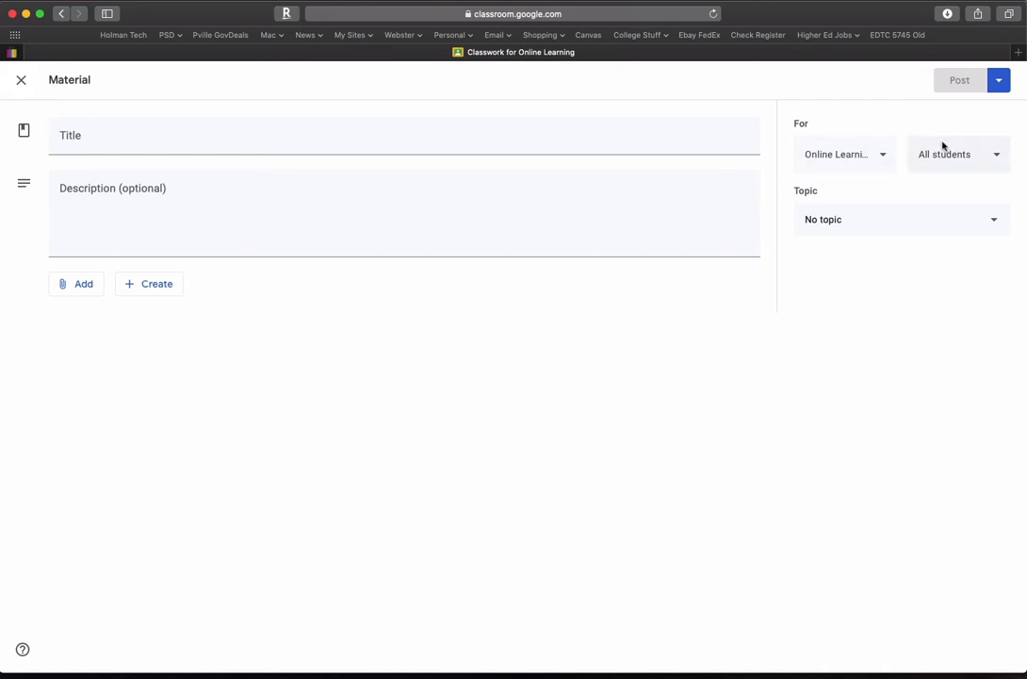
# View the class, student and topic choices for the new material.
pyautogui.click(876, 160)
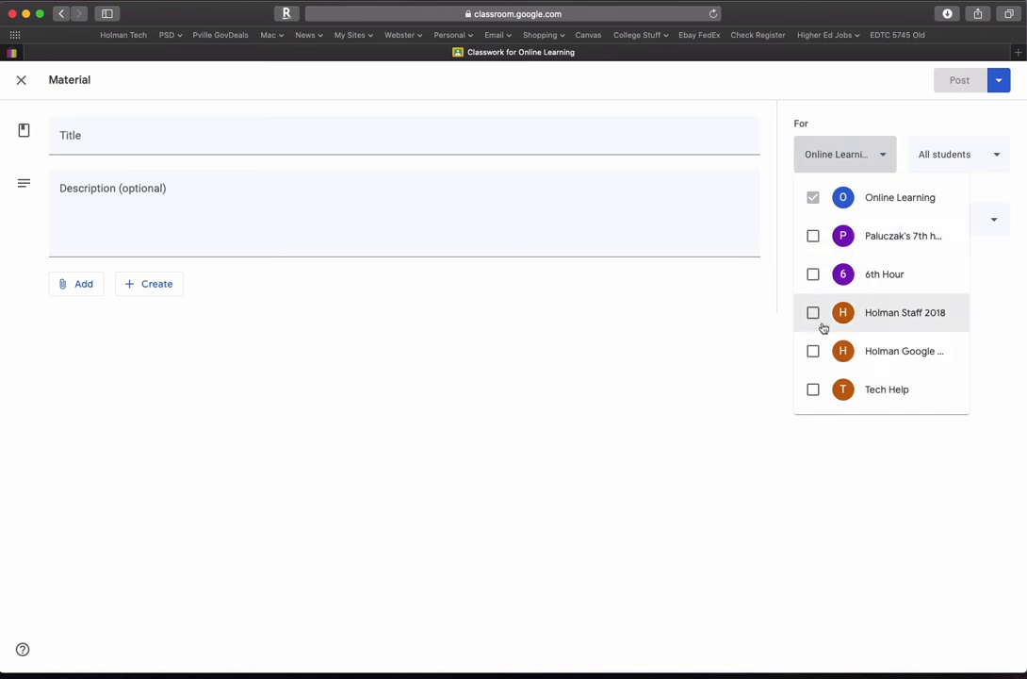
pyautogui.click(954, 151)
pyautogui.click(957, 157)
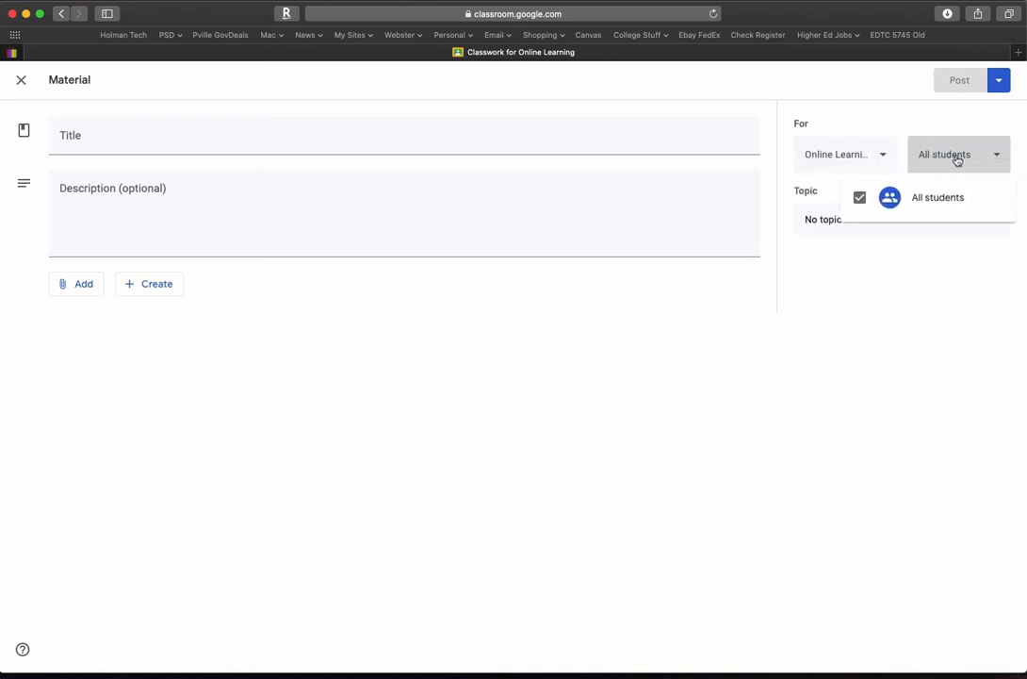
pyautogui.click(958, 158)
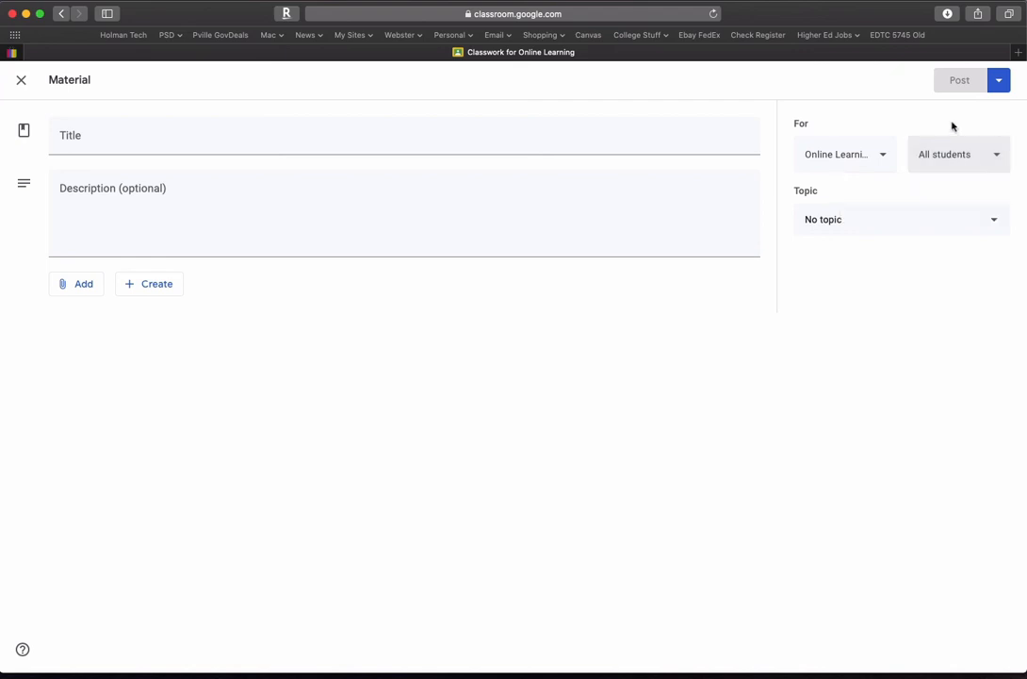
pyautogui.click(914, 226)
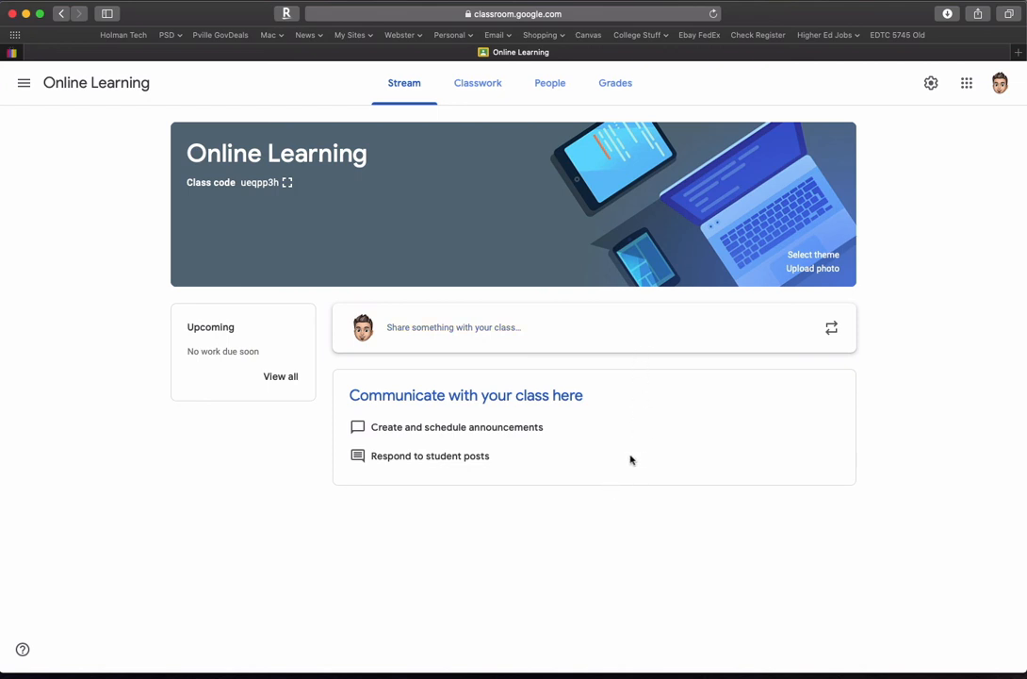
# Start an announcement in the class stream and view its attachment and class audience options.
pyautogui.click(496, 329)
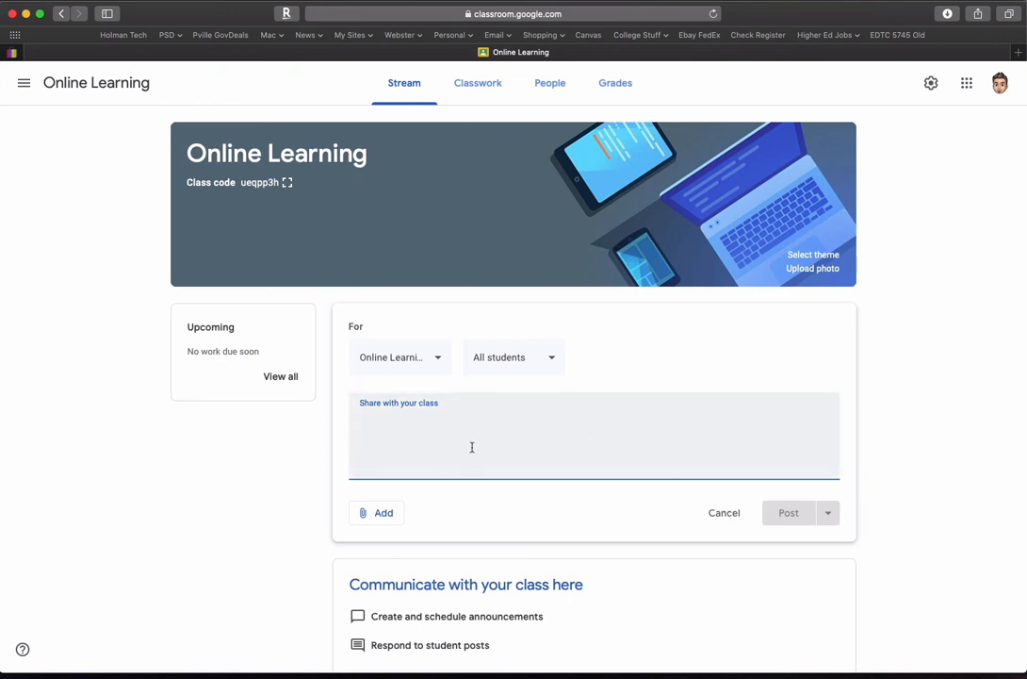
pyautogui.click(402, 521)
pyautogui.click(523, 516)
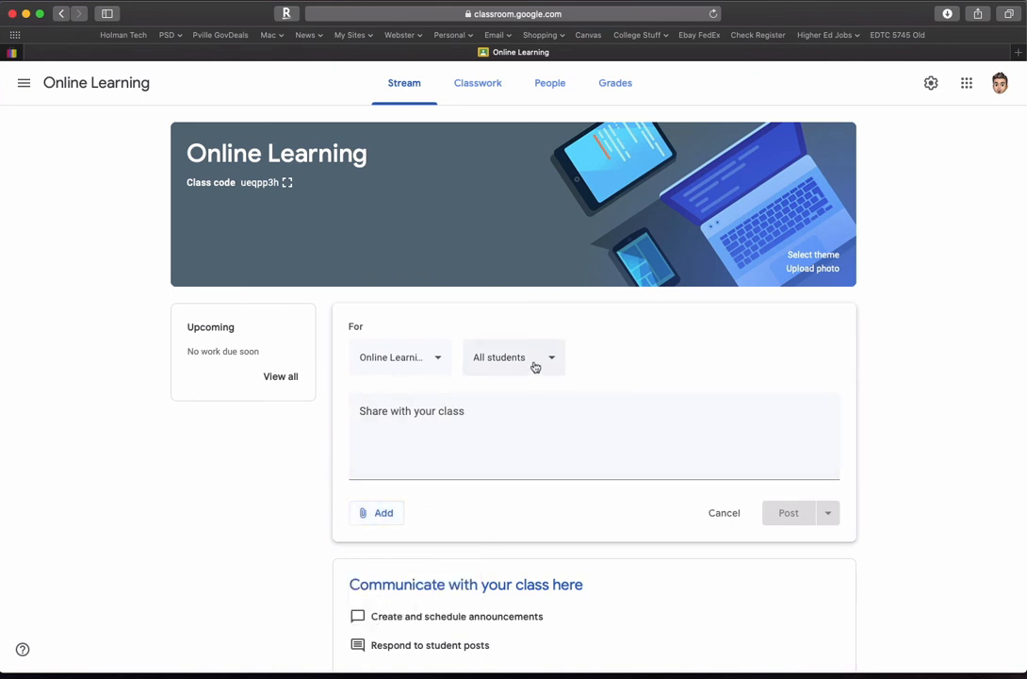
pyautogui.click(422, 364)
pyautogui.click(422, 365)
# Enter "asdf" as the announcement text and open the choices for posting, scheduling or saving it as a draft.
pyautogui.click(718, 458)
pyautogui.write('asdf')
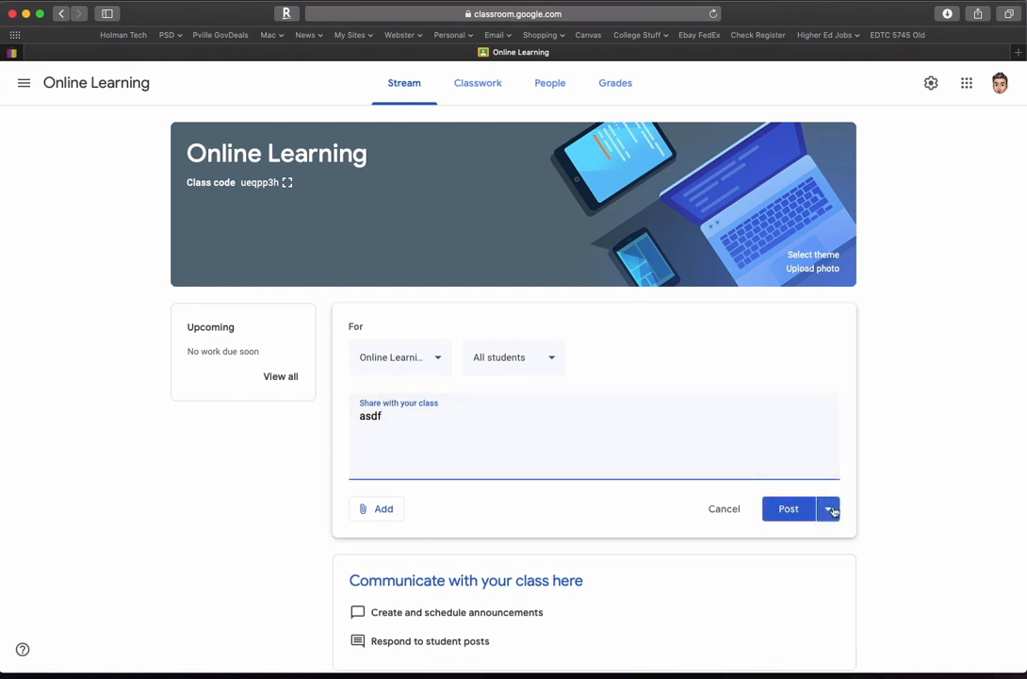
pyautogui.click(831, 509)
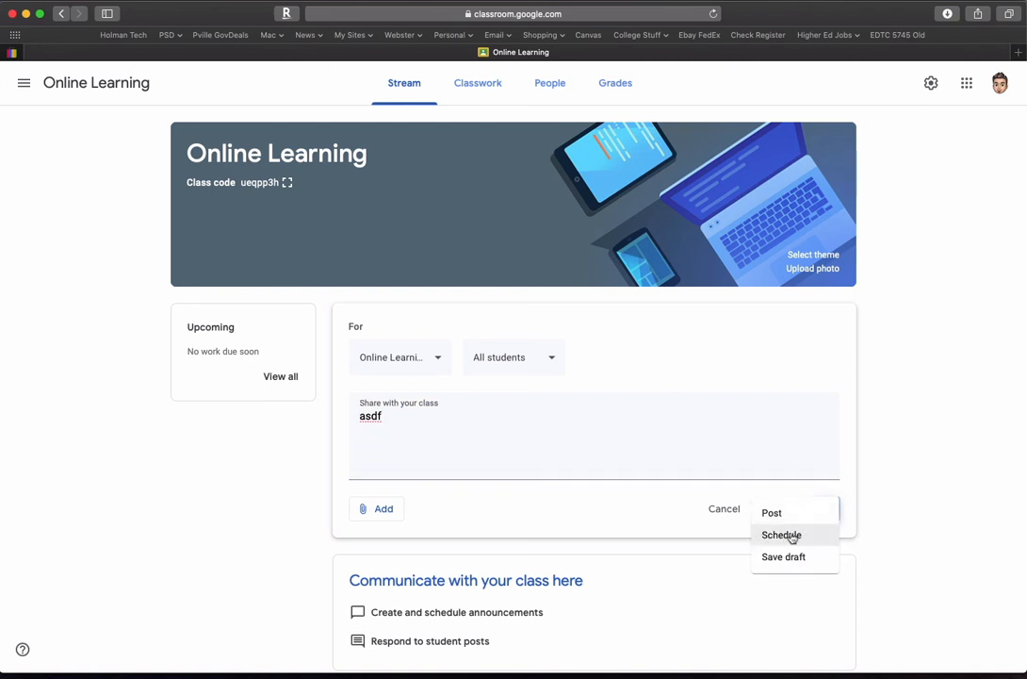